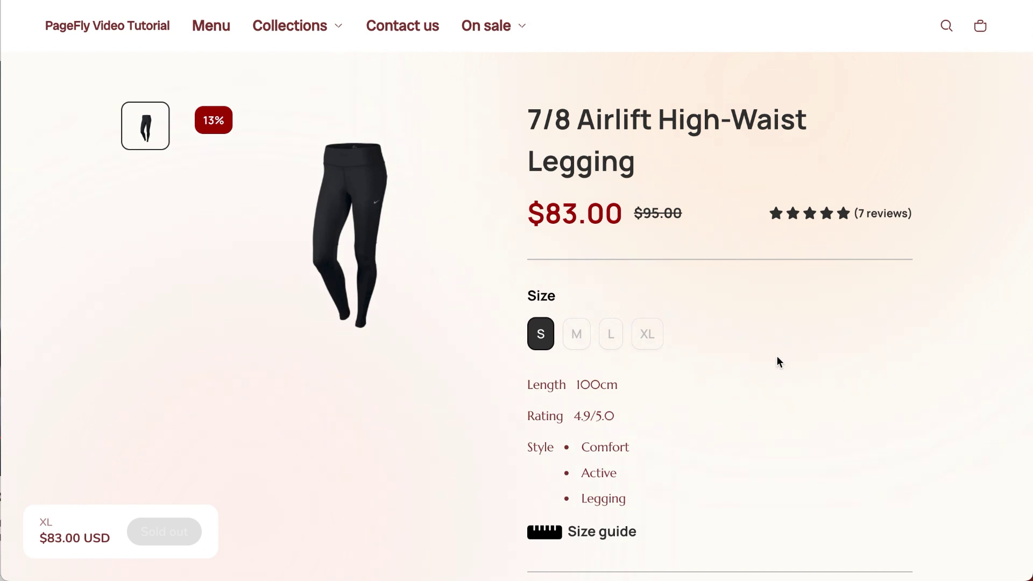
Switch the legging product page through sizes M, L and XL to compare length and rating.
{"action": "left_click", "coordinate": [579, 339]}
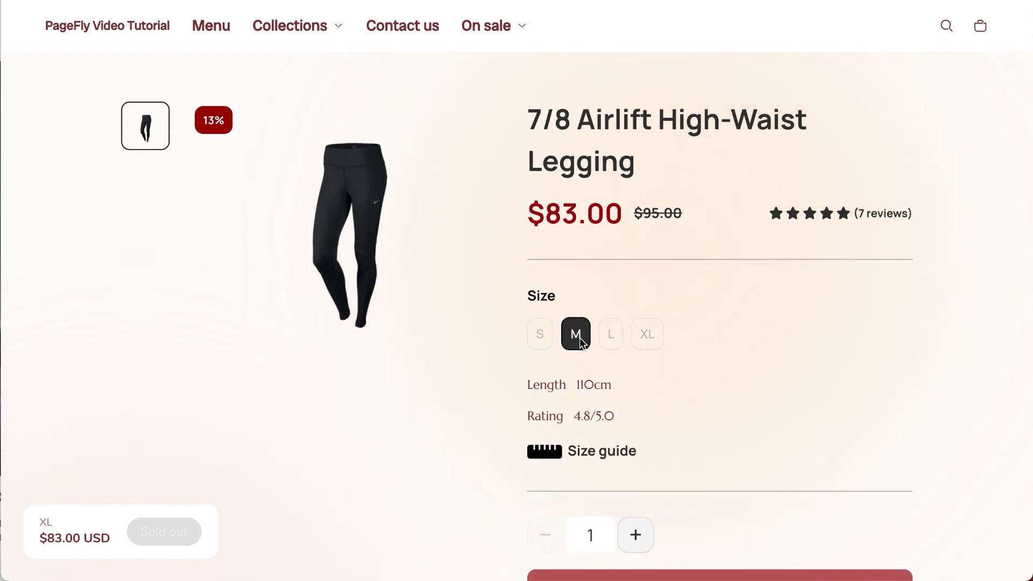
{"action": "left_click", "coordinate": [611, 338]}
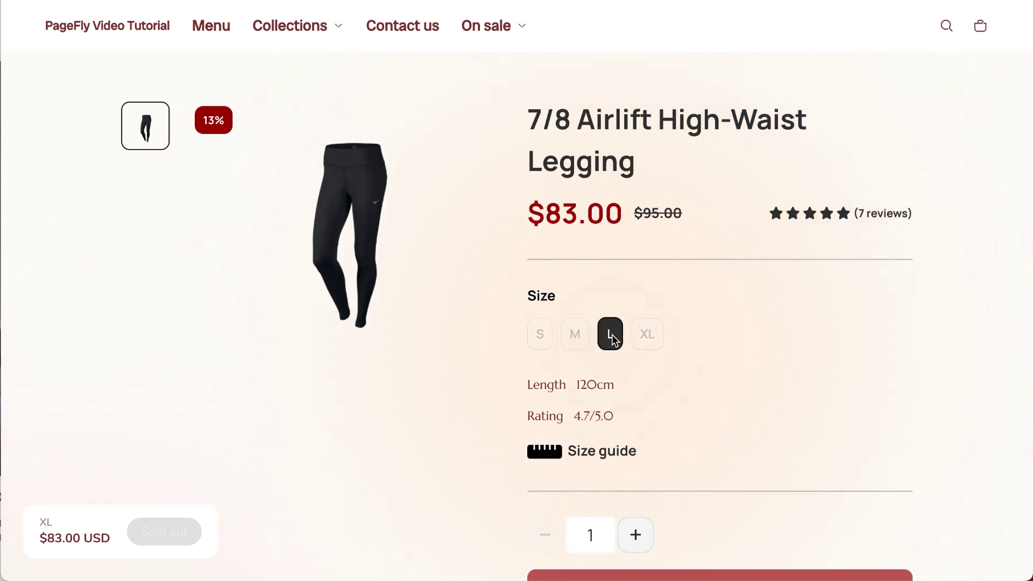
{"action": "left_click", "coordinate": [647, 334]}
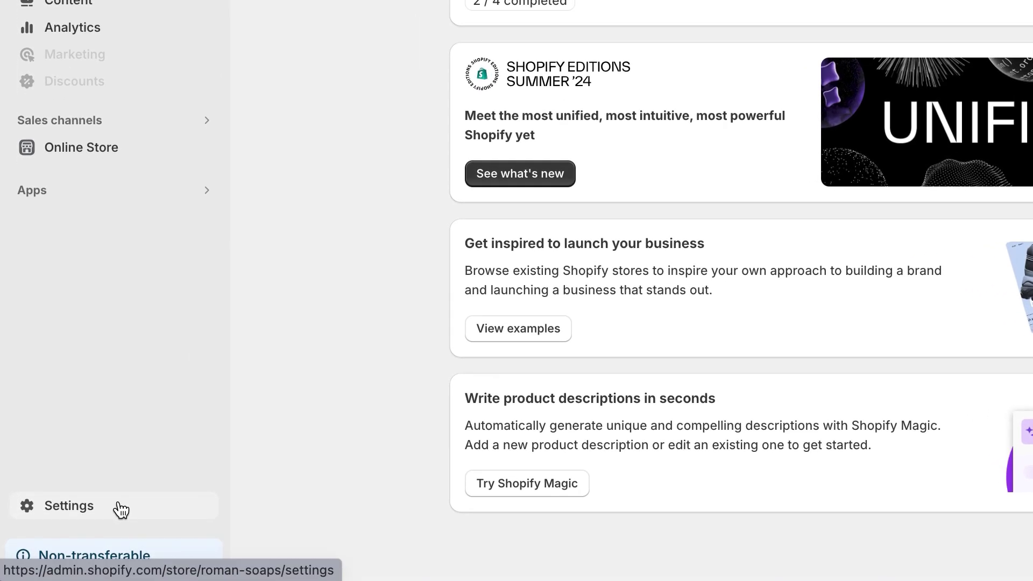
Go to Settings > Custom data > Variants metafield definitions.
{"action": "left_click", "coordinate": [120, 508]}
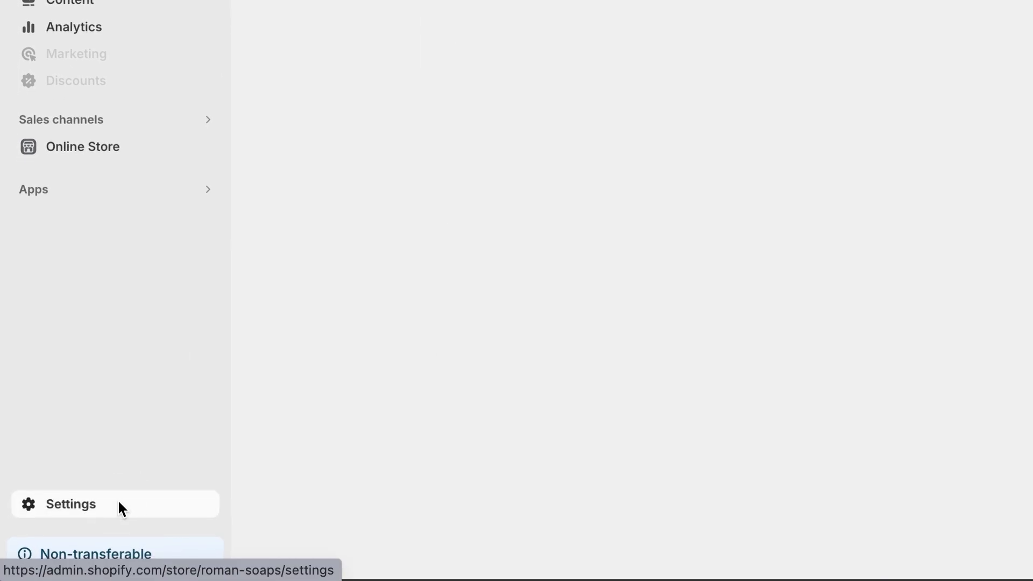
{"action": "left_click", "coordinate": [306, 418]}
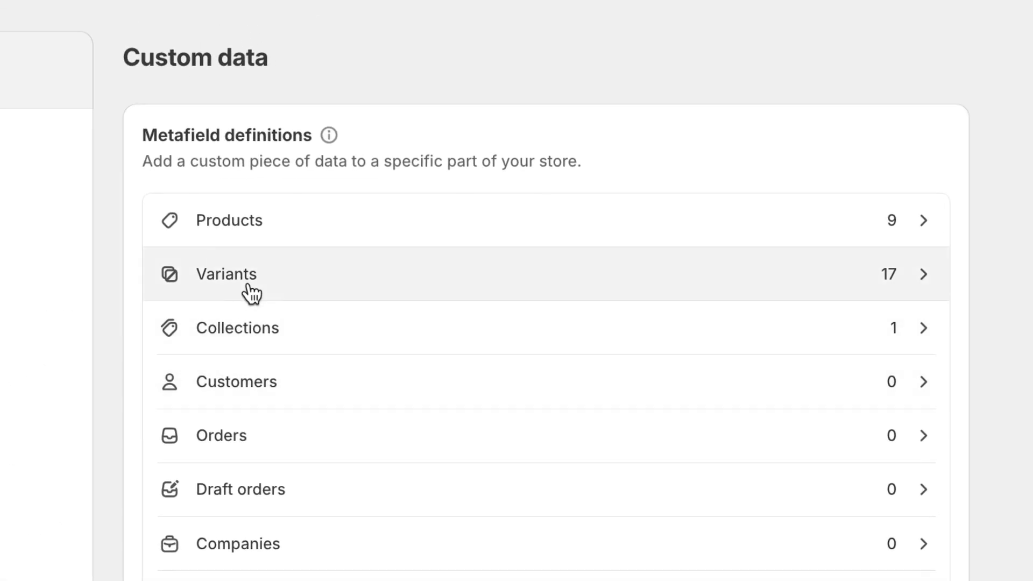
{"action": "left_click", "coordinate": [250, 293]}
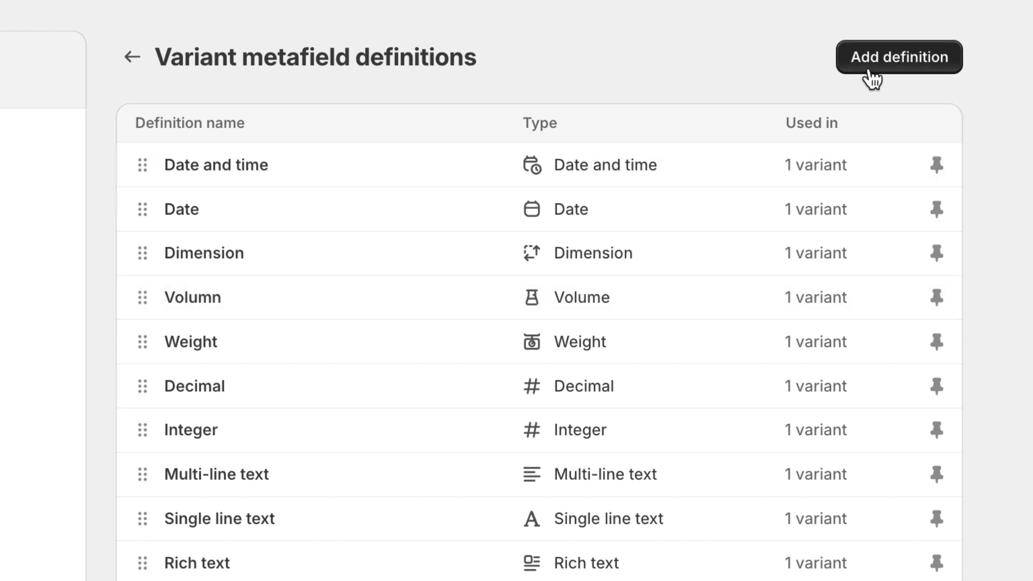
Add and save a variant metafield definition named 'Length' of single line text type.
{"action": "left_click", "coordinate": [869, 71]}
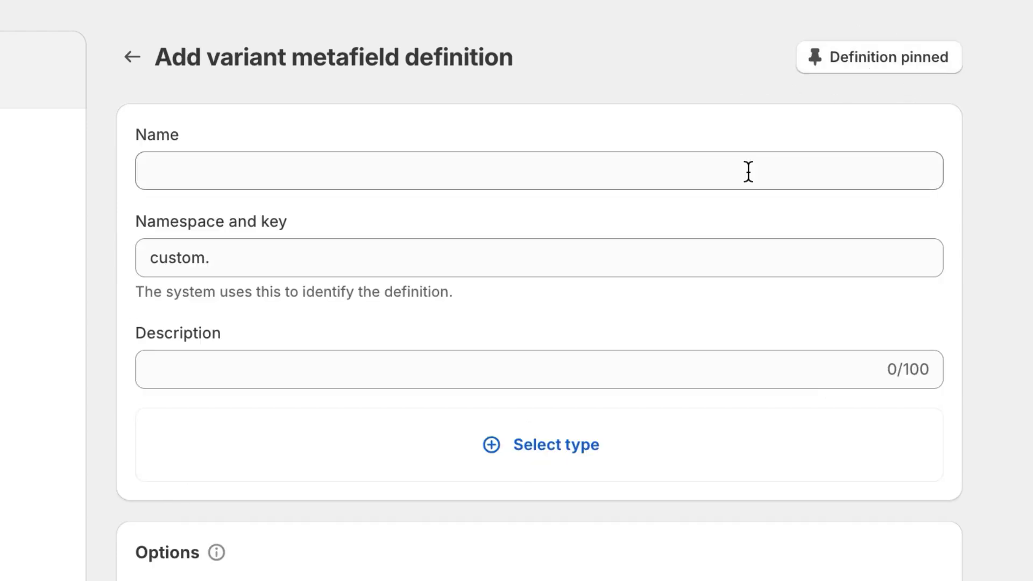
{"action": "left_click", "coordinate": [748, 171]}
{"action": "type", "text": "Length"}
{"action": "left_click", "coordinate": [1026, 303]}
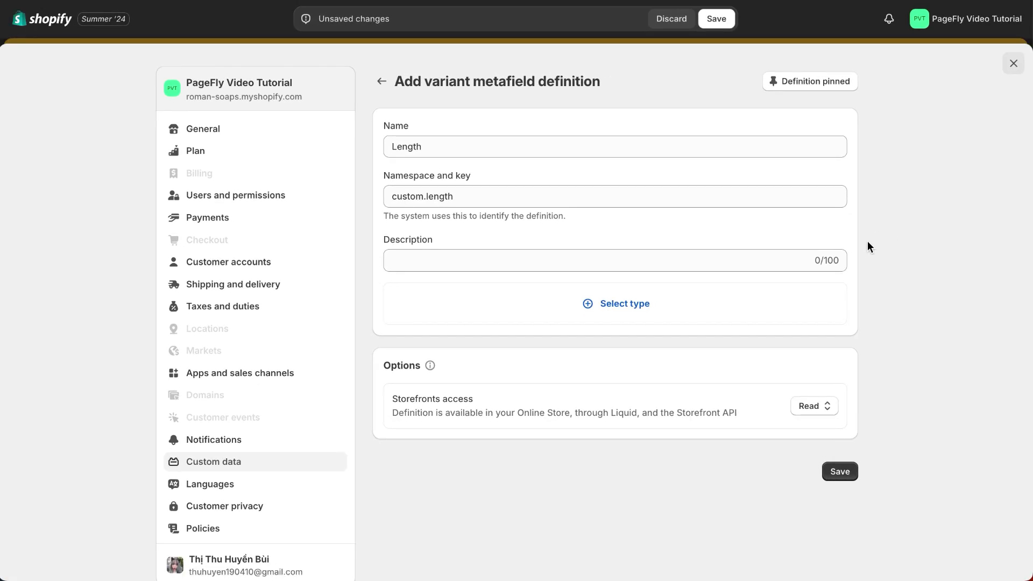
{"action": "left_click", "coordinate": [617, 305]}
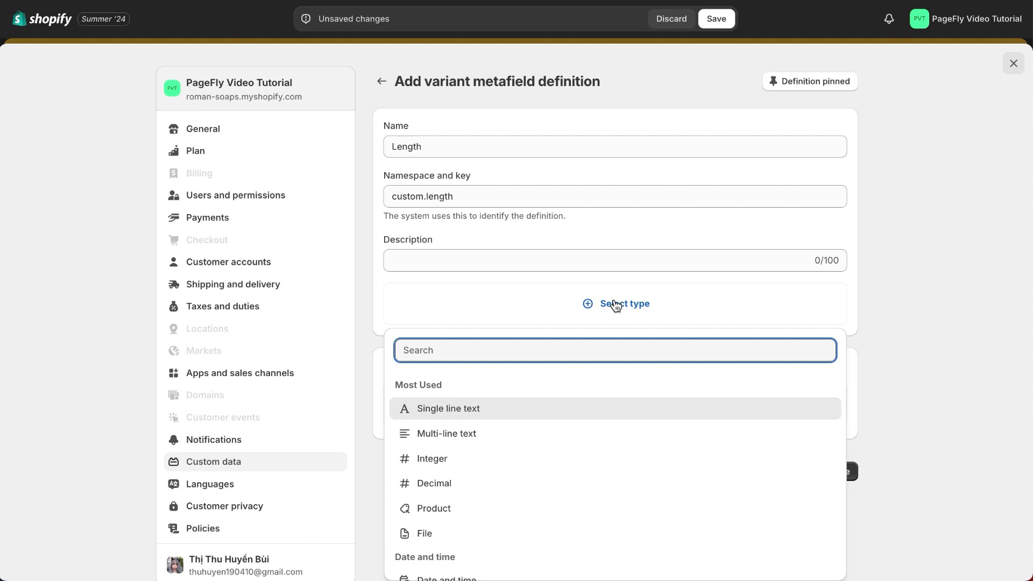
{"action": "left_click", "coordinate": [476, 408]}
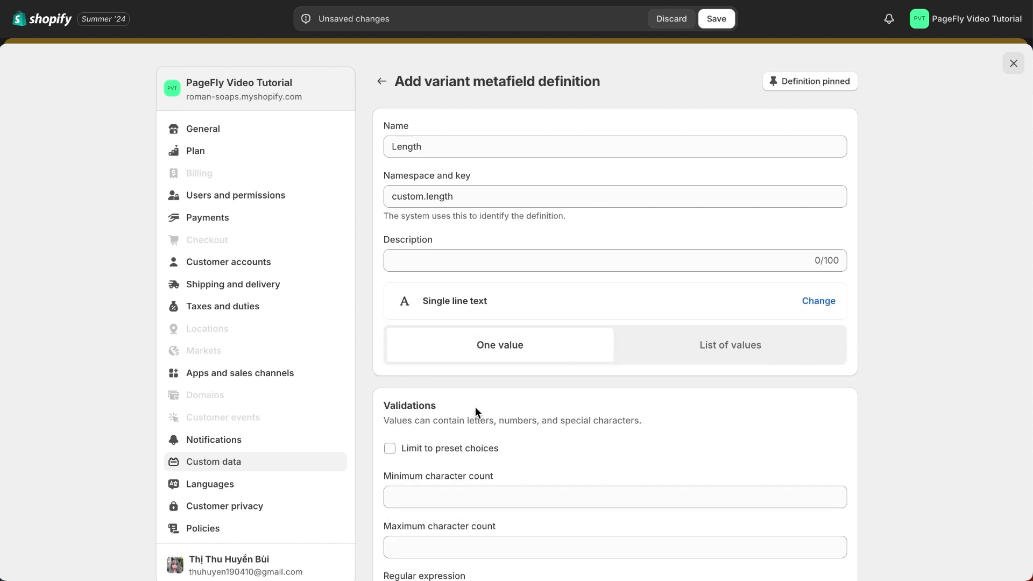
{"action": "scroll", "coordinate": [456, 397], "scroll_direction": "down", "scroll_amount": 1}
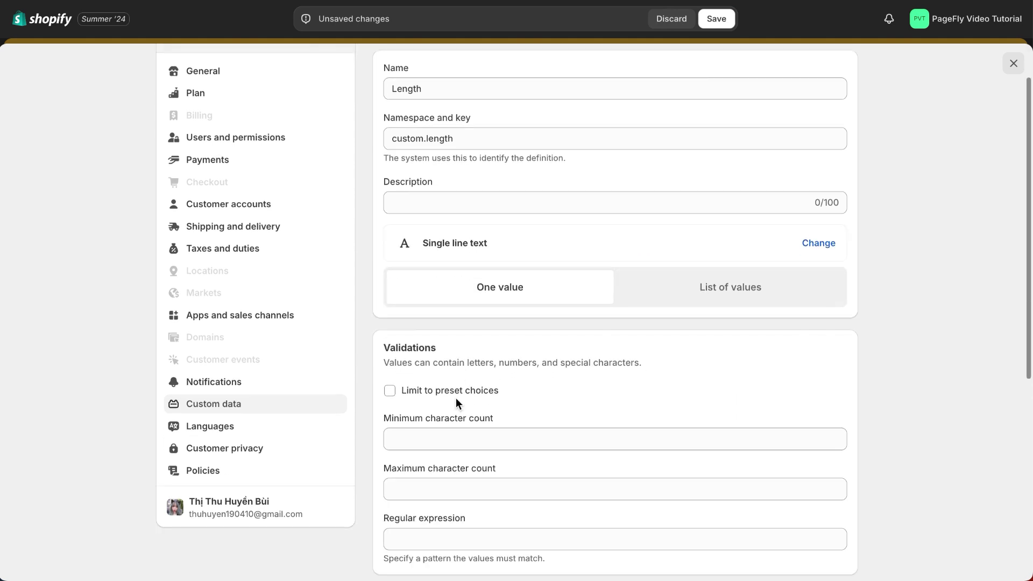
{"action": "scroll", "coordinate": [457, 398], "scroll_direction": "down", "scroll_amount": 2}
{"action": "scroll", "coordinate": [428, 504], "scroll_direction": "down", "scroll_amount": 4}
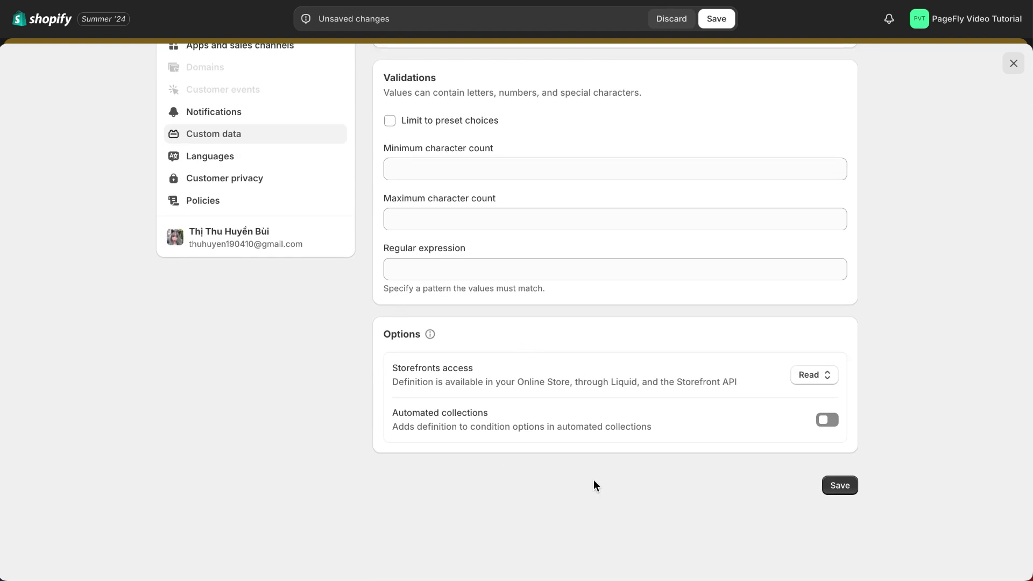
{"action": "left_click", "coordinate": [838, 485]}
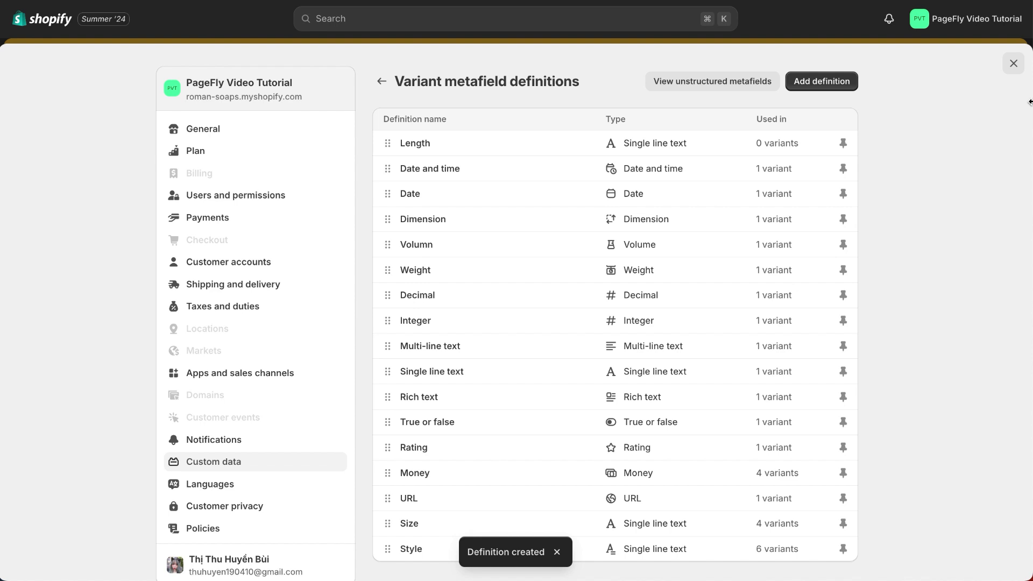
Find and open the 7/8 Airlift High-Waist Legging in the products list.
{"action": "left_click", "coordinate": [1013, 63]}
{"action": "left_click", "coordinate": [51, 124]}
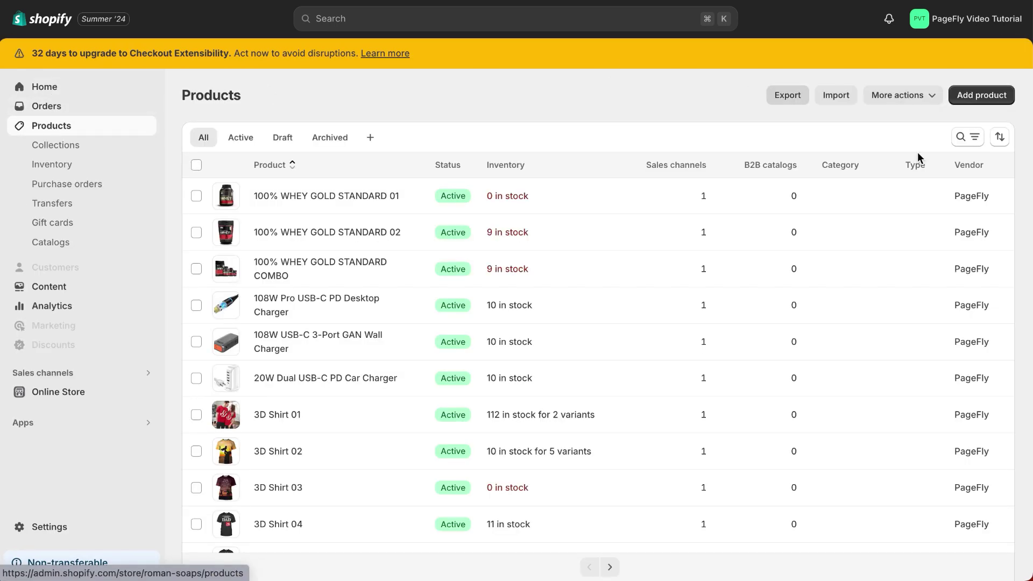
{"action": "left_click", "coordinate": [967, 136]}
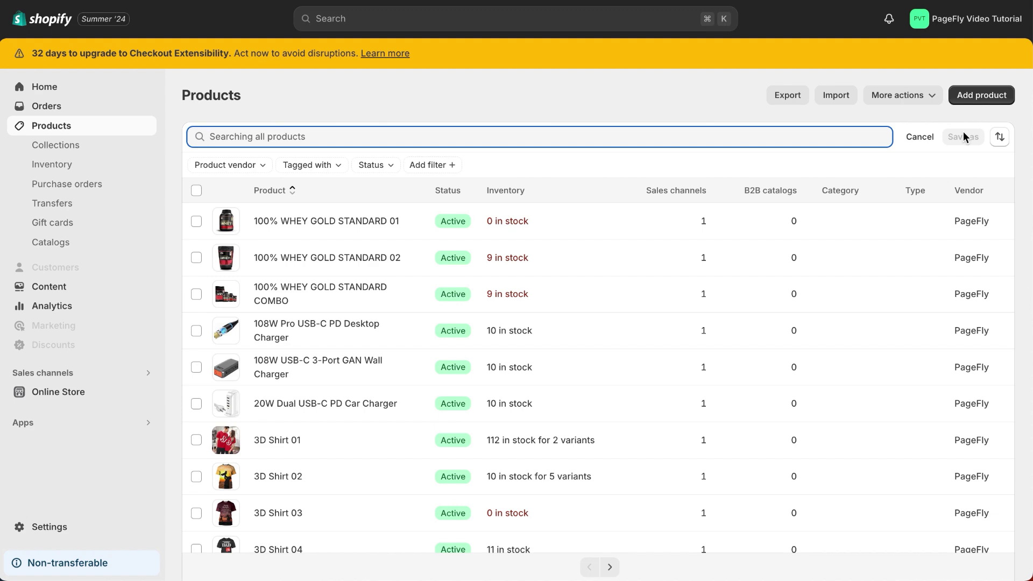
{"action": "type", "text": "legging"}
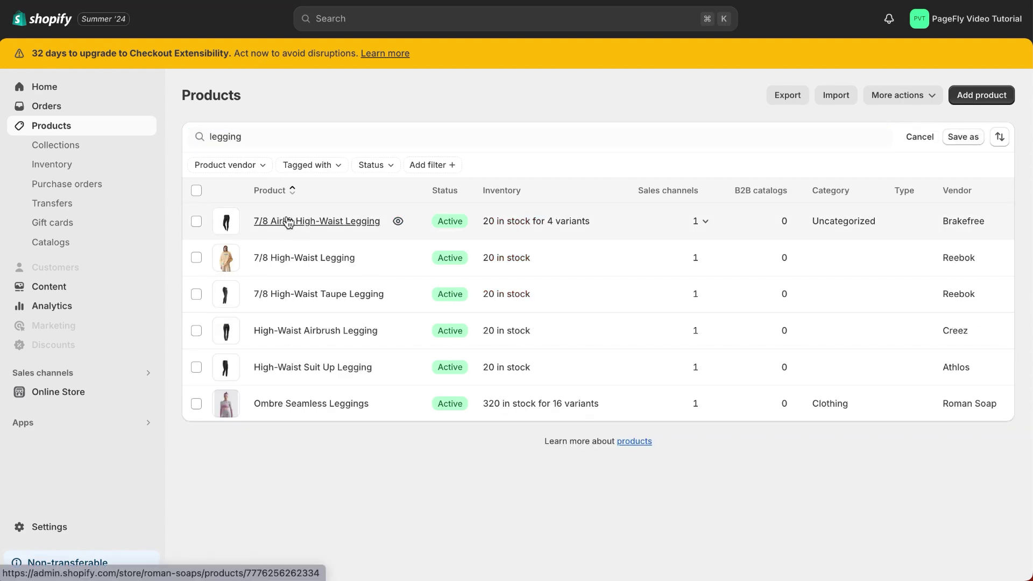
{"action": "left_click", "coordinate": [288, 220]}
{"action": "scroll", "coordinate": [272, 217], "scroll_direction": "down", "scroll_amount": 5}
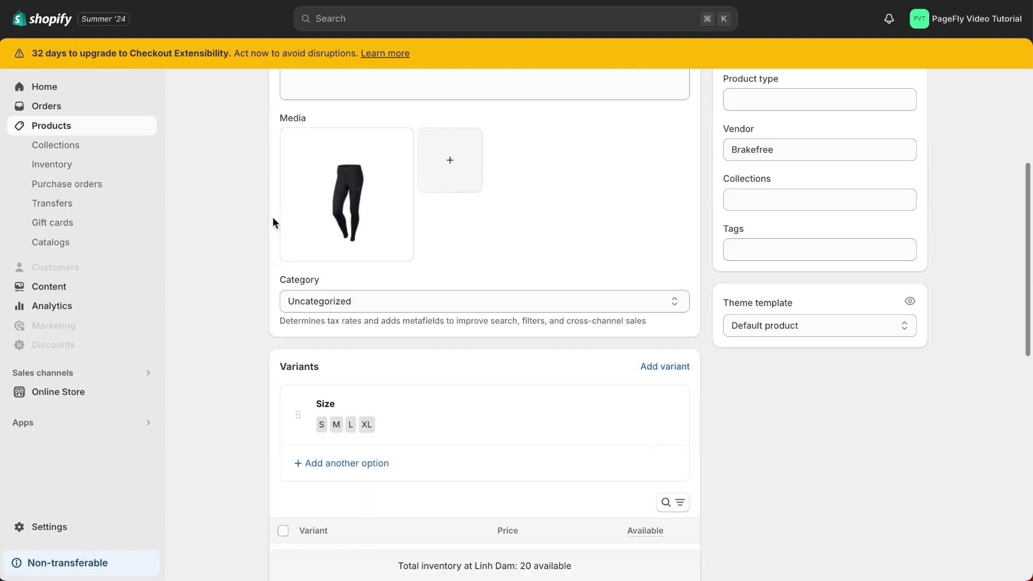
{"action": "scroll", "coordinate": [272, 217], "scroll_direction": "down", "scroll_amount": 5}
Set the size S variant's Length metafield to 100cm and save.
{"action": "left_click", "coordinate": [353, 157]}
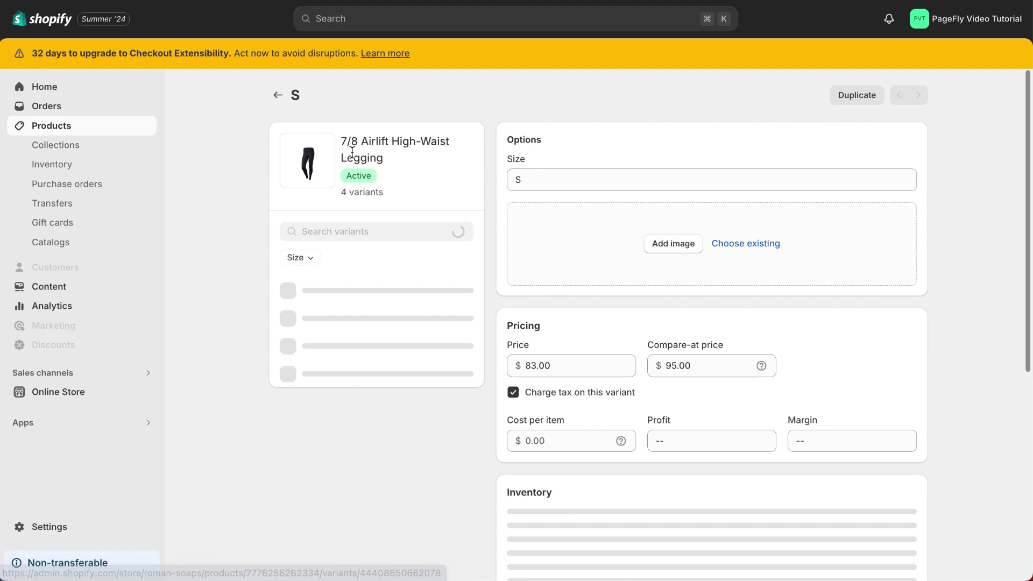
{"action": "scroll", "coordinate": [486, 475], "scroll_direction": "down", "scroll_amount": 2}
{"action": "scroll", "coordinate": [486, 474], "scroll_direction": "down", "scroll_amount": 5}
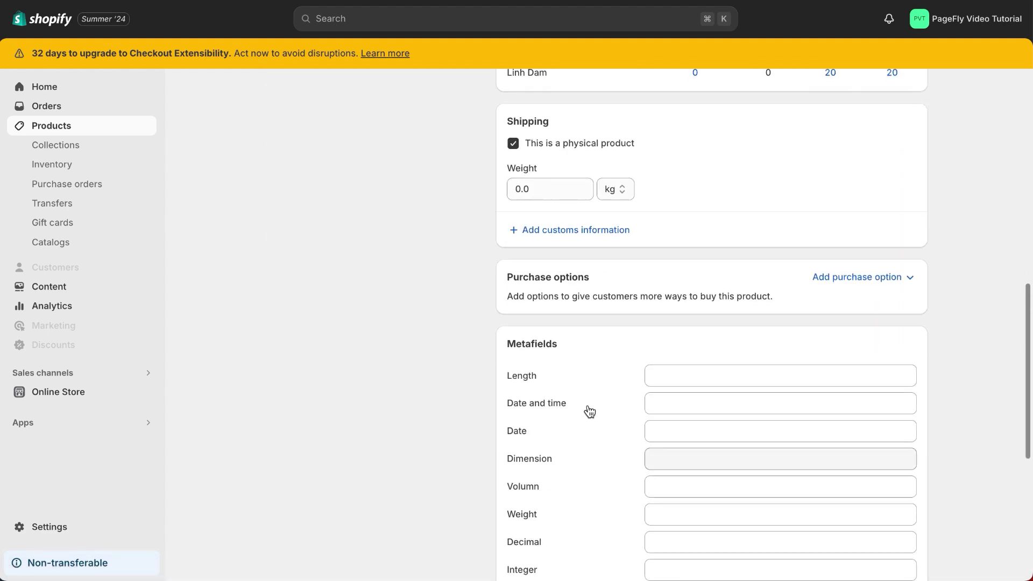
{"action": "left_click", "coordinate": [659, 376]}
{"action": "type", "text": "10"}
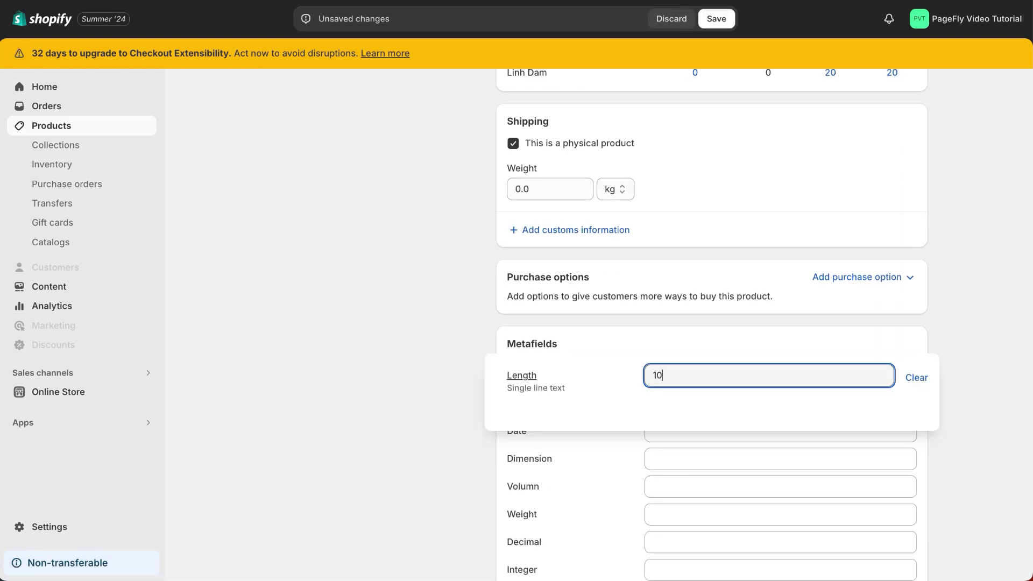
{"action": "type", "text": "0cm"}
{"action": "left_click", "coordinate": [933, 267]}
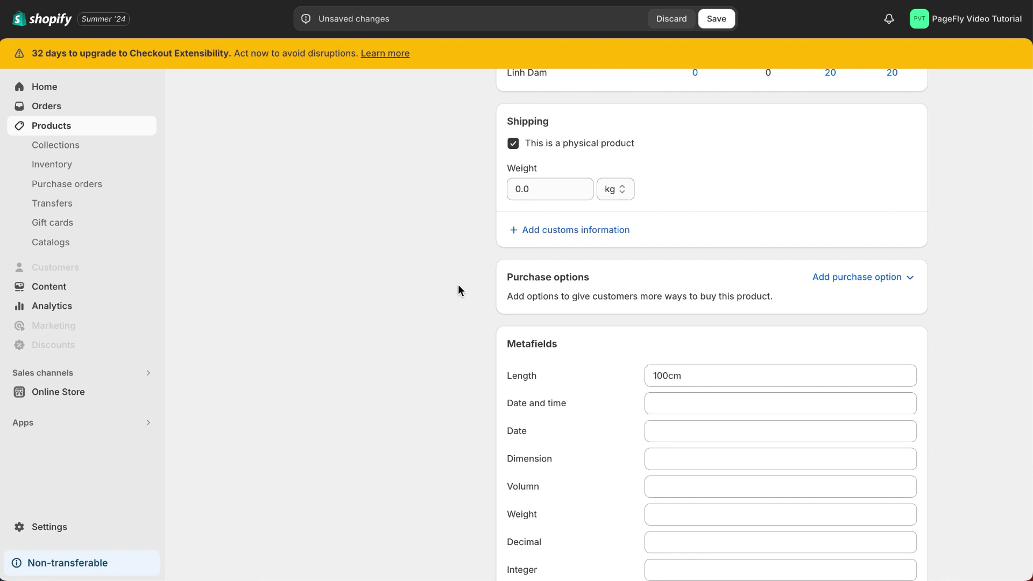
{"action": "left_click", "coordinate": [713, 20]}
{"action": "scroll", "coordinate": [406, 295], "scroll_direction": "up", "scroll_amount": 5}
{"action": "scroll", "coordinate": [313, 203], "scroll_direction": "up", "scroll_amount": 2}
{"action": "scroll", "coordinate": [315, 204], "scroll_direction": "up", "scroll_amount": 2}
{"action": "scroll", "coordinate": [316, 204], "scroll_direction": "down", "scroll_amount": 5}
{"action": "scroll", "coordinate": [683, 363], "scroll_direction": "down", "scroll_amount": 5}
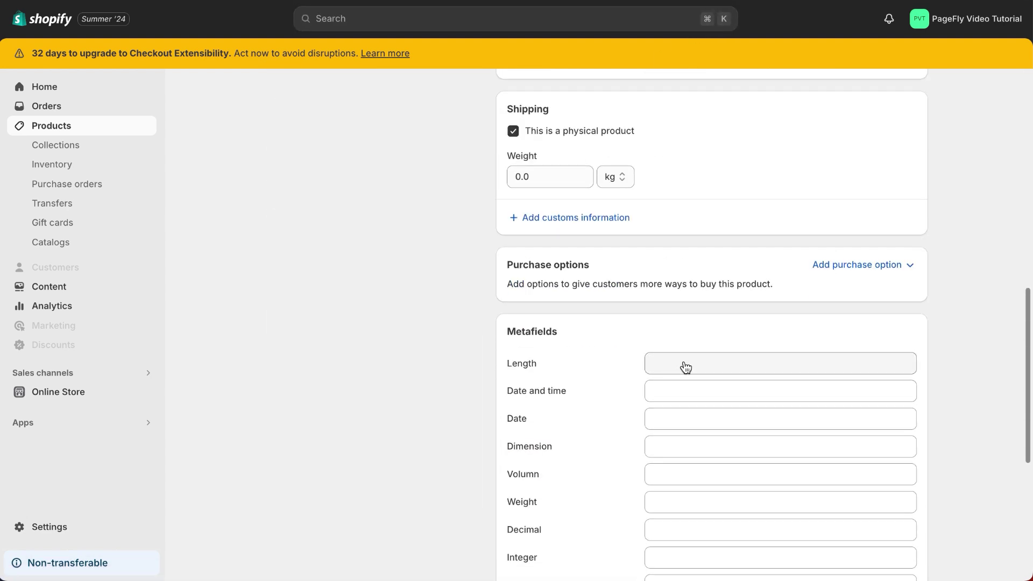
Set the next variant's Length metafield to 110cm and save.
{"action": "left_click", "coordinate": [682, 363]}
{"action": "type", "text": "110cm"}
{"action": "left_click", "coordinate": [943, 291]}
{"action": "left_click", "coordinate": [714, 18]}
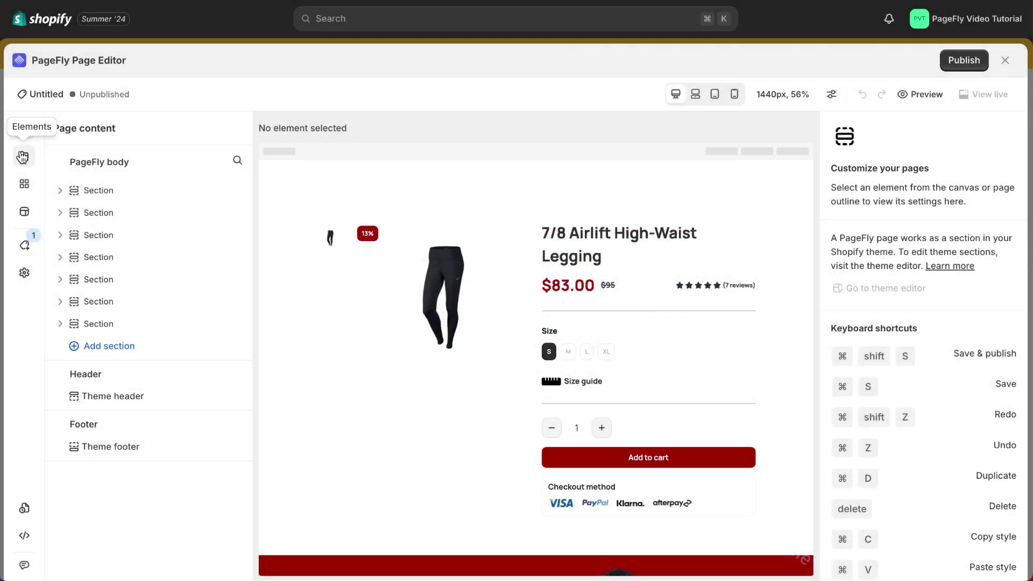
Drag a Product variant metafield element from the Shopify elements to below the Size selector.
{"action": "left_click", "coordinate": [27, 157]}
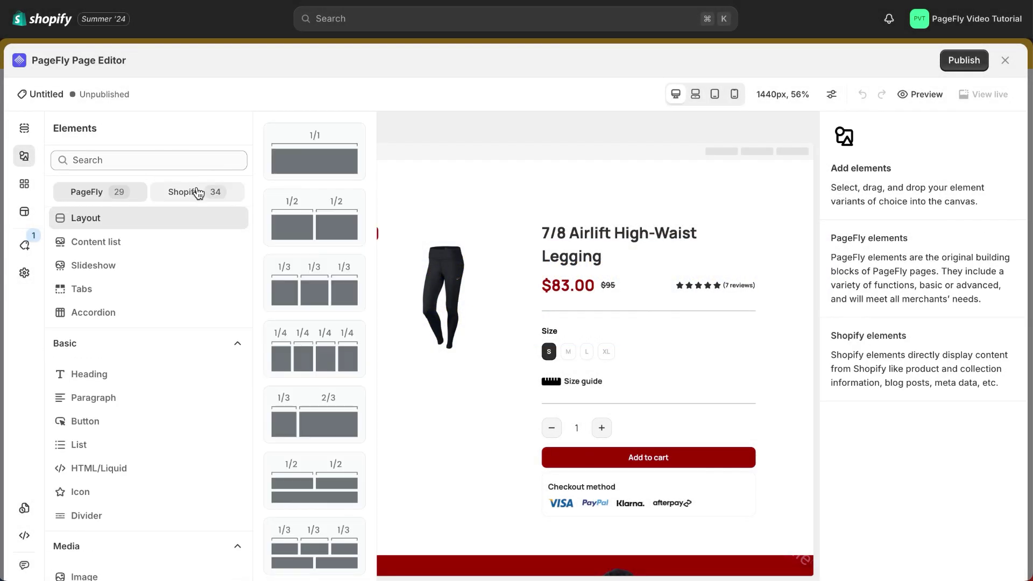
{"action": "left_click", "coordinate": [198, 194]}
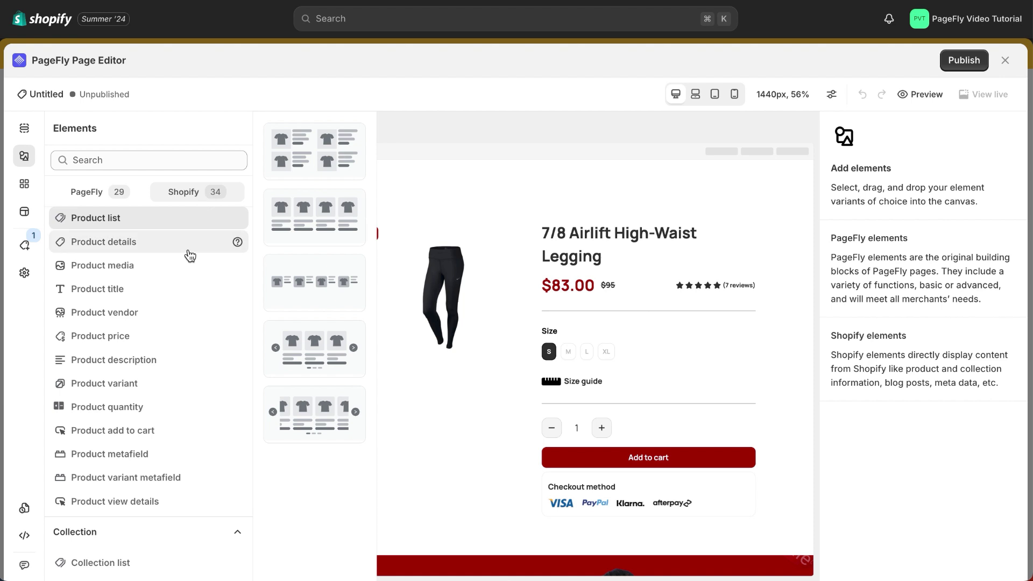
{"action": "left_click", "coordinate": [168, 480]}
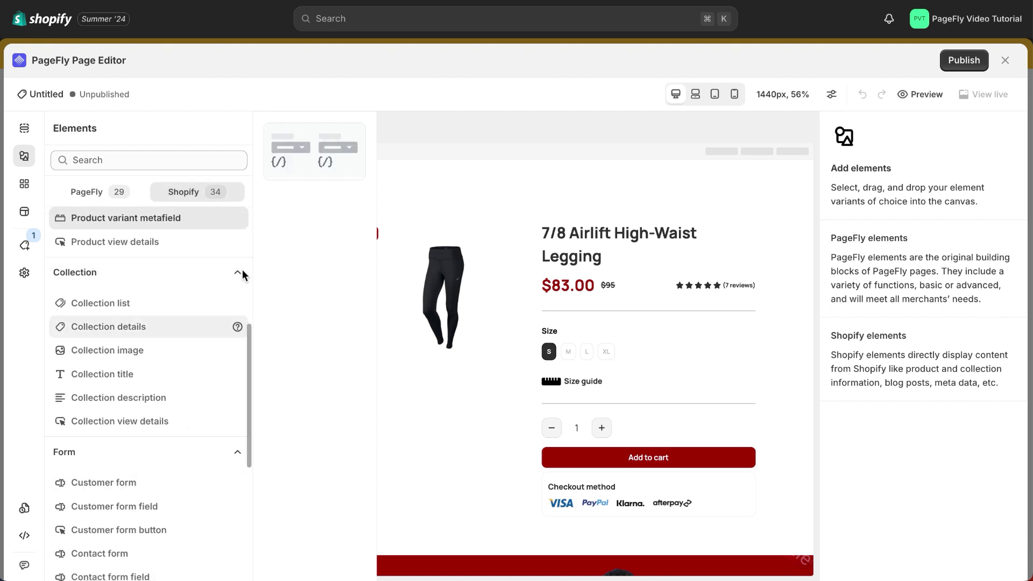
{"action": "mouse_move", "coordinate": [303, 149]}
{"action": "left_mouse_down"}
{"action": "mouse_move", "coordinate": [551, 326]}
{"action": "mouse_move", "coordinate": [550, 365]}
{"action": "left_mouse_up"}
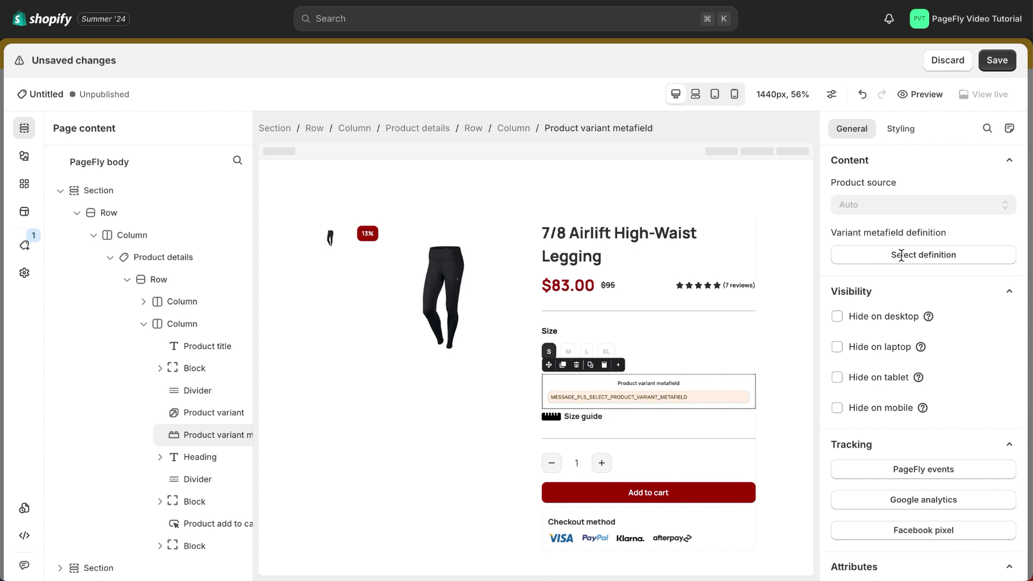
Search for and assign the Length definition to the variant metafield element.
{"action": "left_click", "coordinate": [903, 254]}
{"action": "left_click", "coordinate": [924, 162]}
{"action": "type", "text": "length"}
{"action": "left_click", "coordinate": [927, 244]}
{"action": "left_click", "coordinate": [992, 563]}
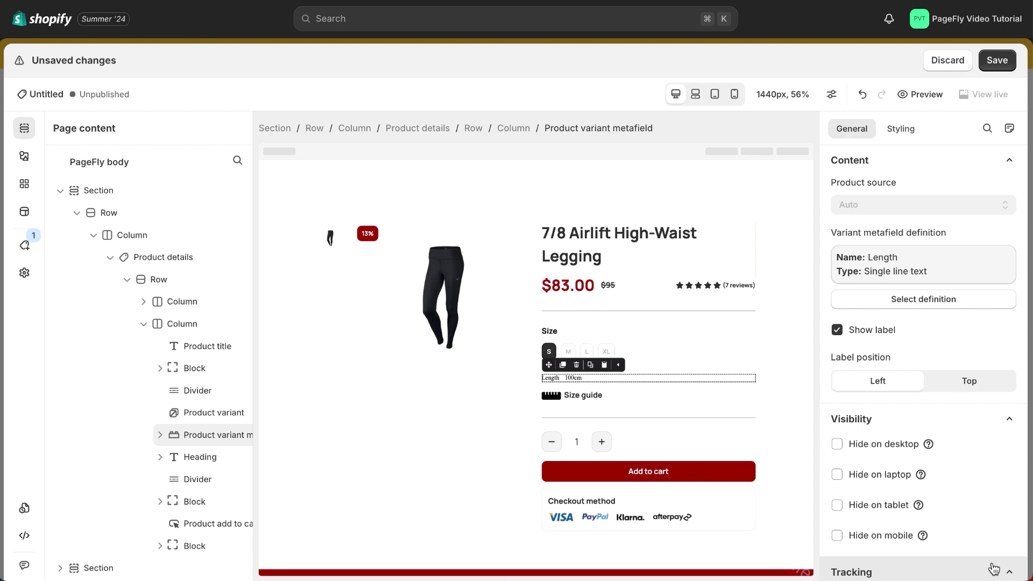
Toggle the label off and back on, then position it left of the value.
{"action": "left_click", "coordinate": [837, 329]}
{"action": "left_click", "coordinate": [837, 329]}
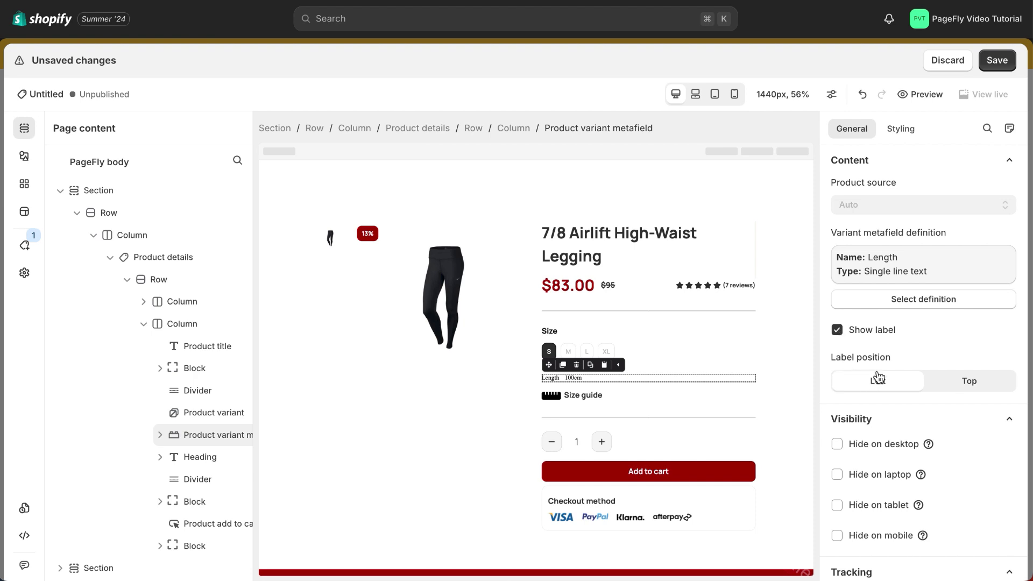
{"action": "left_click", "coordinate": [960, 377]}
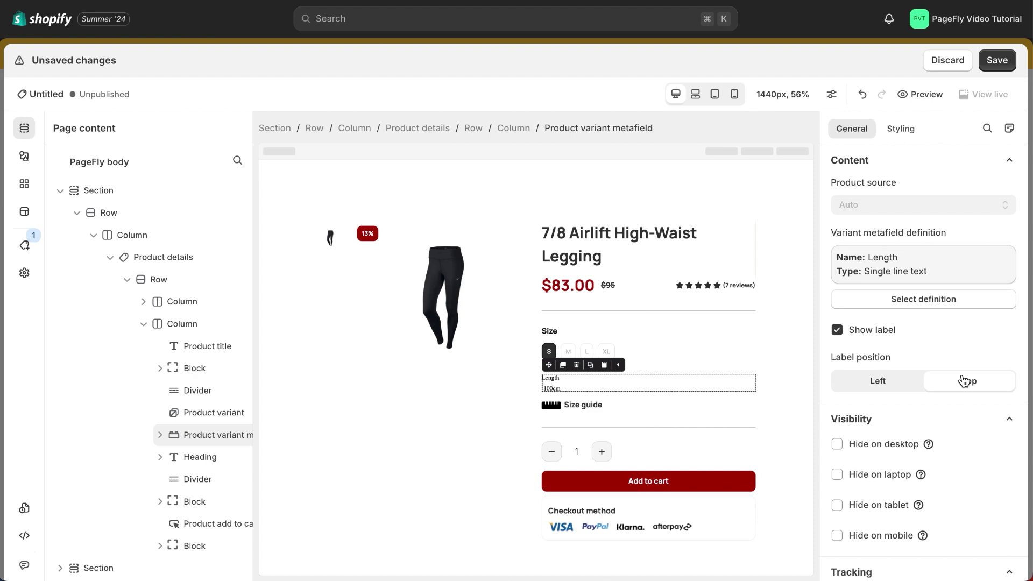
{"action": "left_click", "coordinate": [891, 381]}
{"action": "left_click", "coordinate": [901, 130]}
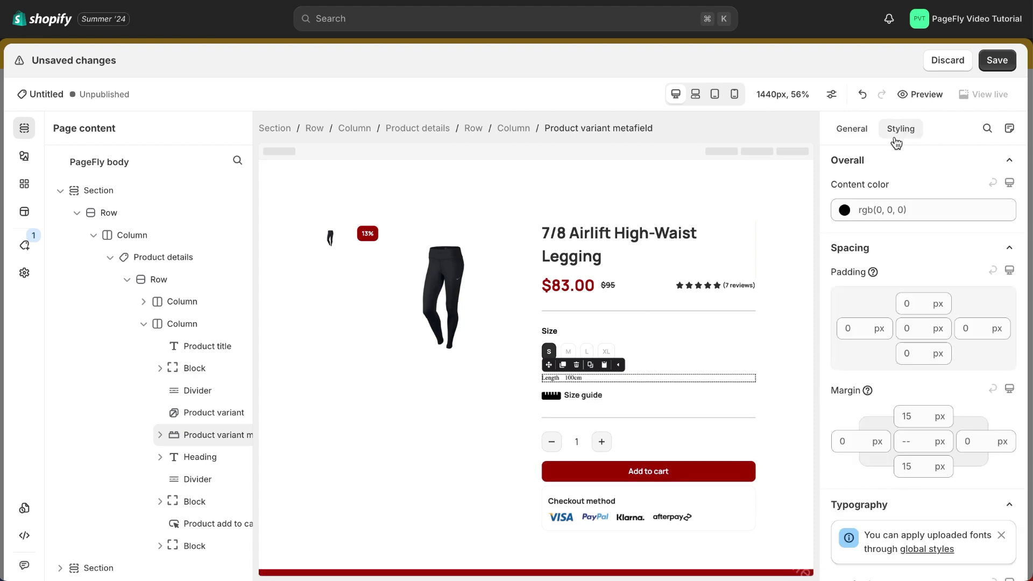
Give the metafield text a near-black colour, 20 px bottom margin, and Manrope at 18 px.
{"action": "left_click", "coordinate": [844, 211]}
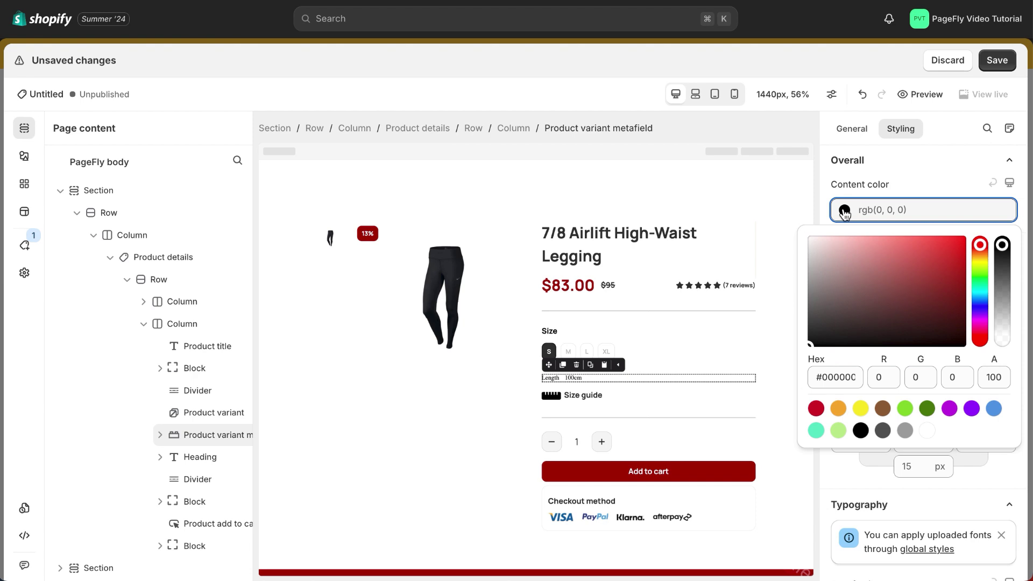
{"action": "left_click", "coordinate": [813, 342]}
{"action": "left_click", "coordinate": [860, 164]}
{"action": "scroll", "coordinate": [906, 364], "scroll_direction": "down", "scroll_amount": 1}
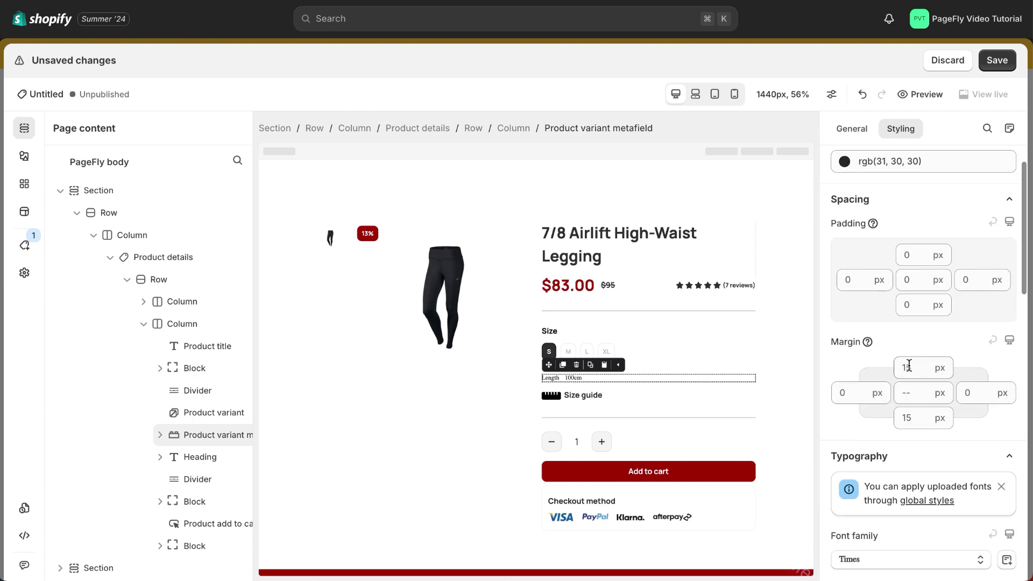
{"action": "left_click", "coordinate": [911, 418]}
{"action": "type", "text": "20"}
{"action": "scroll", "coordinate": [851, 425], "scroll_direction": "down", "scroll_amount": 3}
{"action": "left_click", "coordinate": [883, 303]}
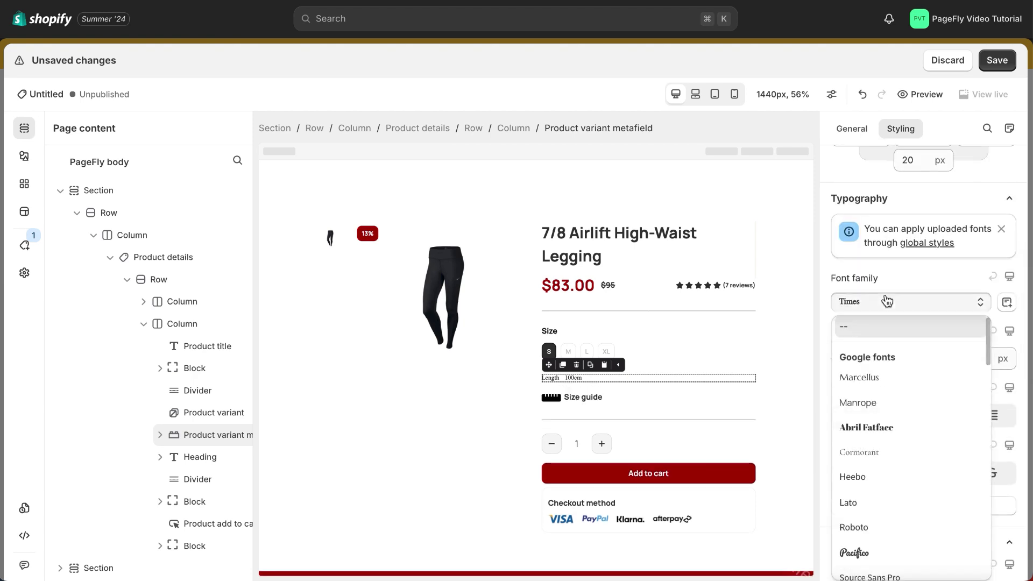
{"action": "left_click", "coordinate": [890, 402]}
{"action": "double_click", "coordinate": [965, 359]}
{"action": "type", "text": "18"}
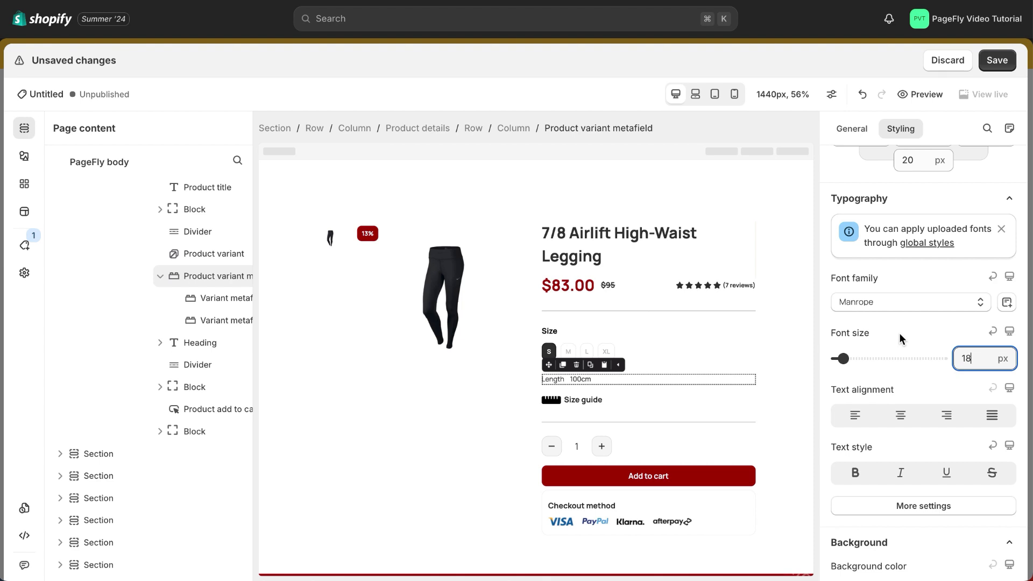
Set the font weight to Medium and the line height to 1,1 em.
{"action": "left_click", "coordinate": [901, 507]}
{"action": "left_click", "coordinate": [923, 302]}
{"action": "left_click", "coordinate": [906, 406]}
{"action": "left_click", "coordinate": [991, 357]}
{"action": "left_click", "coordinate": [991, 375]}
{"action": "type", "text": "1,1"}
{"action": "left_click", "coordinate": [827, 484]}
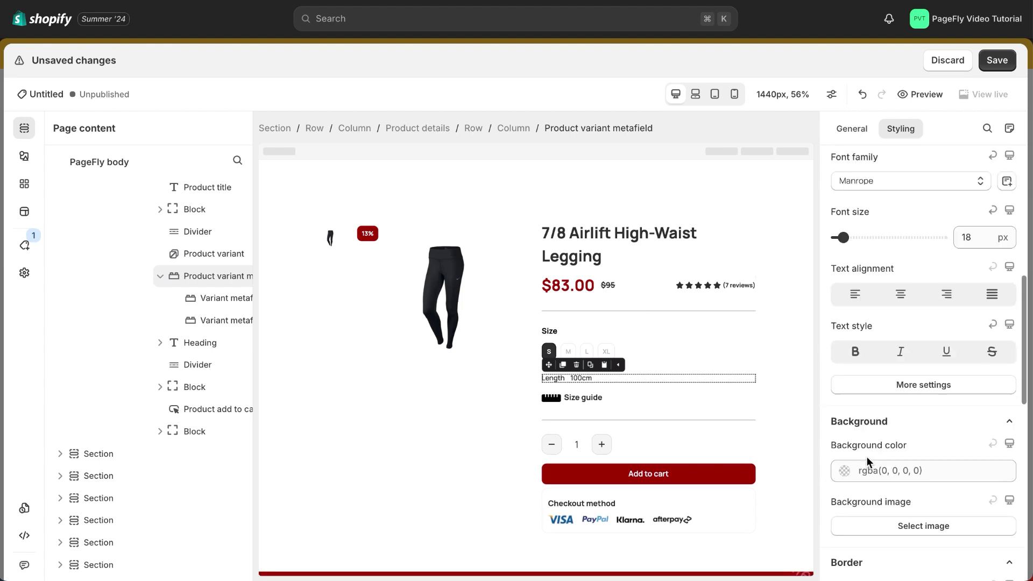
{"action": "scroll", "coordinate": [866, 455], "scroll_direction": "down", "scroll_amount": 2}
{"action": "left_click", "coordinate": [591, 129]}
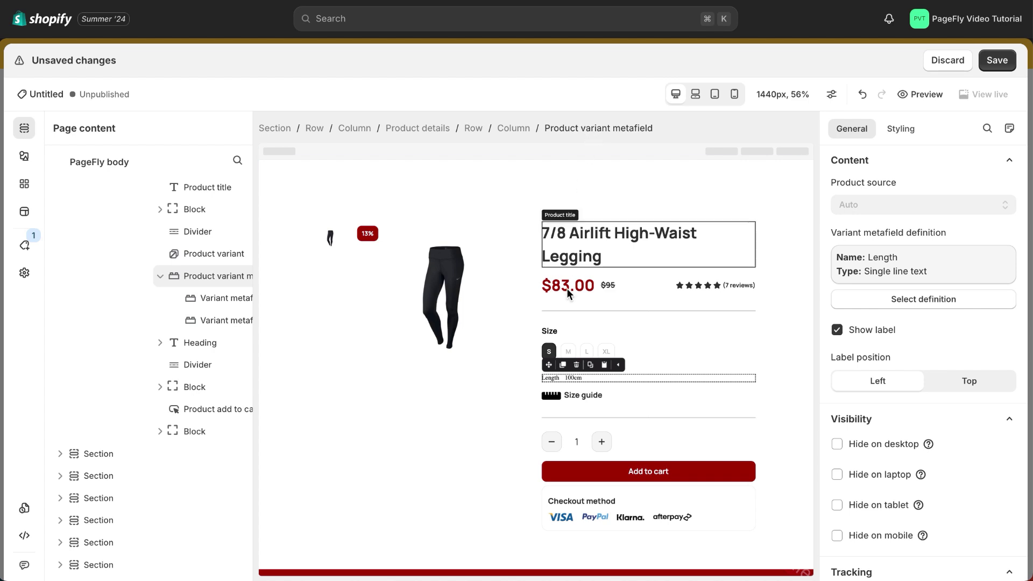
Select the metafield on the canvas and change its label text from Length to 'Size'.
{"action": "left_click", "coordinate": [555, 380]}
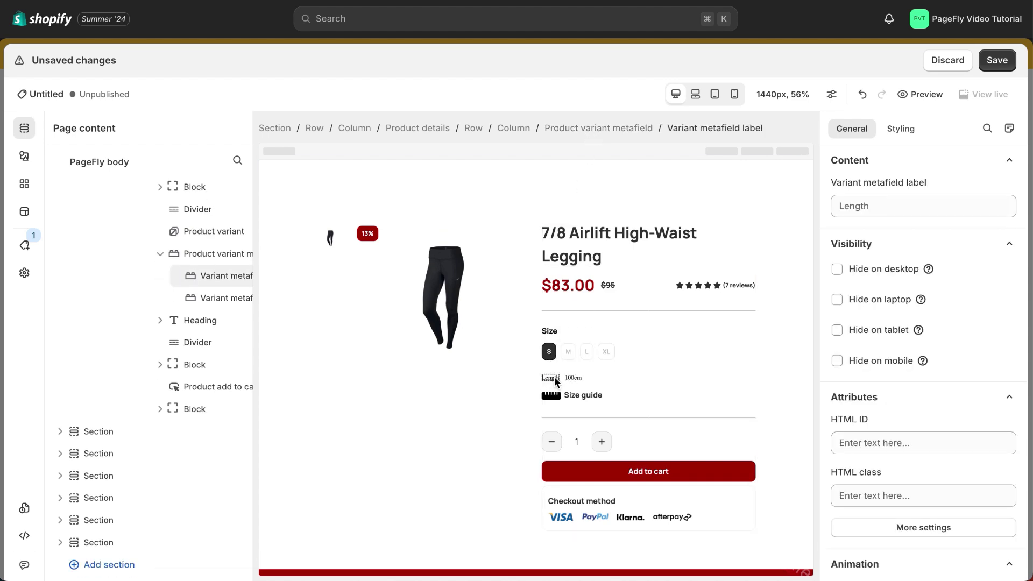
{"action": "left_click", "coordinate": [571, 377]}
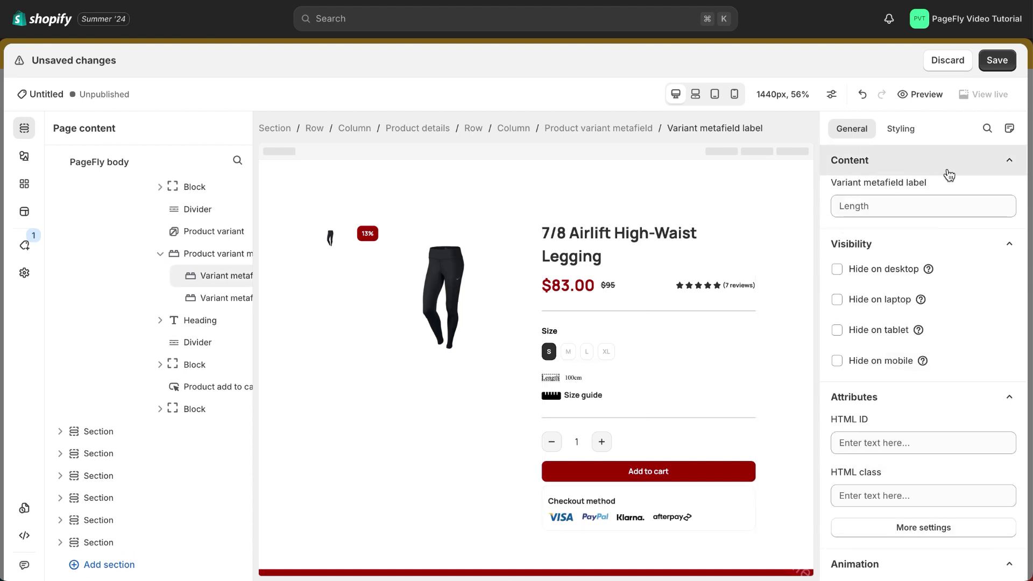
{"action": "left_click", "coordinate": [933, 204]}
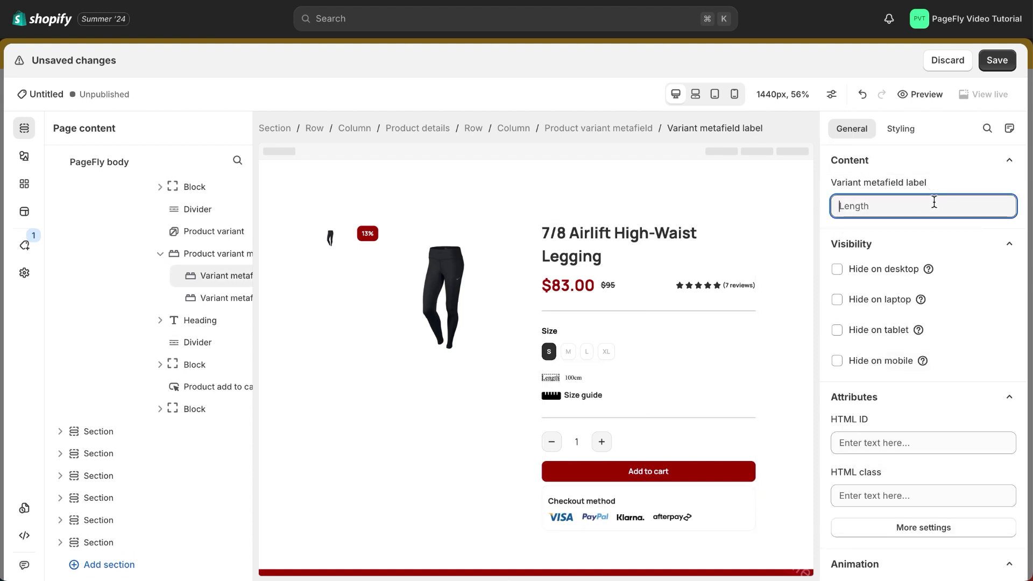
{"action": "type", "text": "Size"}
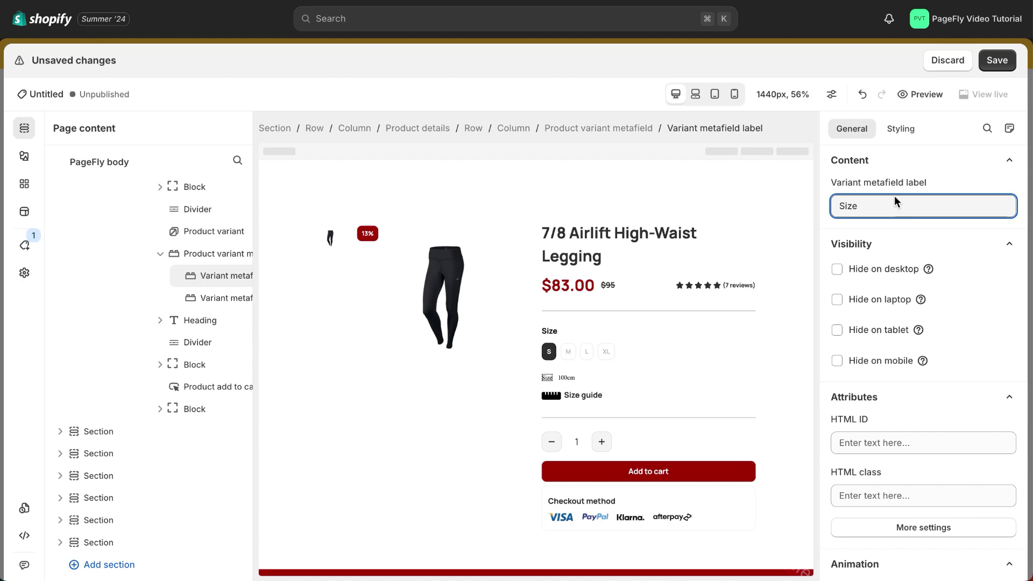
{"action": "left_click", "coordinate": [899, 130]}
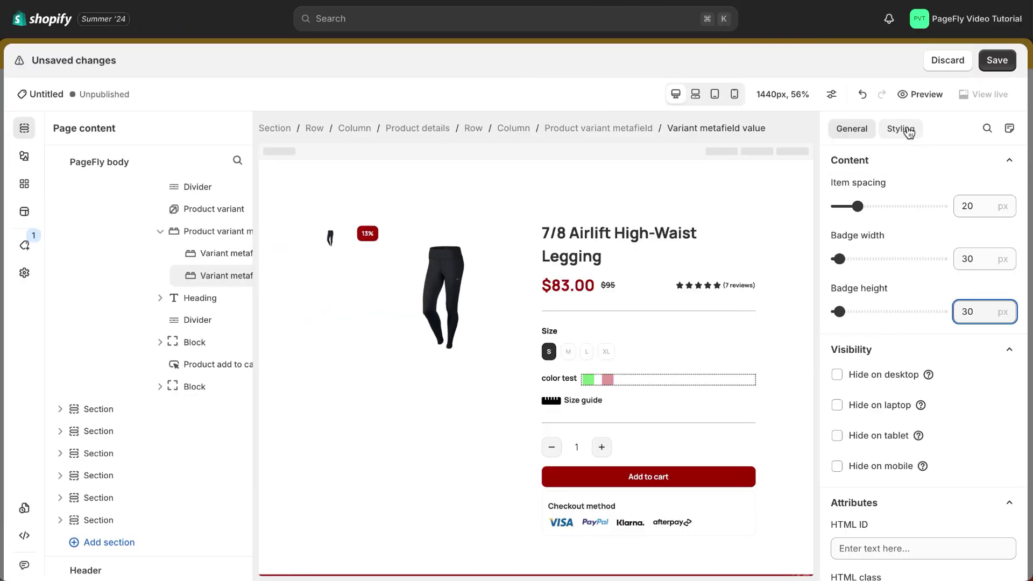
Show the variant metafield element's Styling settings.
{"action": "left_click", "coordinate": [904, 129]}
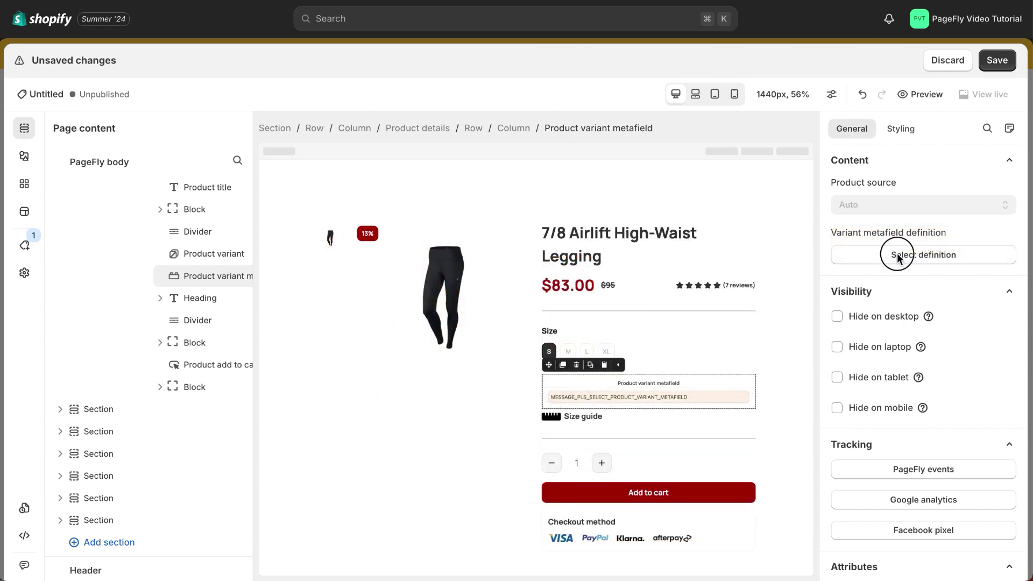
Assign the Style definition to the variant metafield element.
{"action": "left_click", "coordinate": [897, 255]}
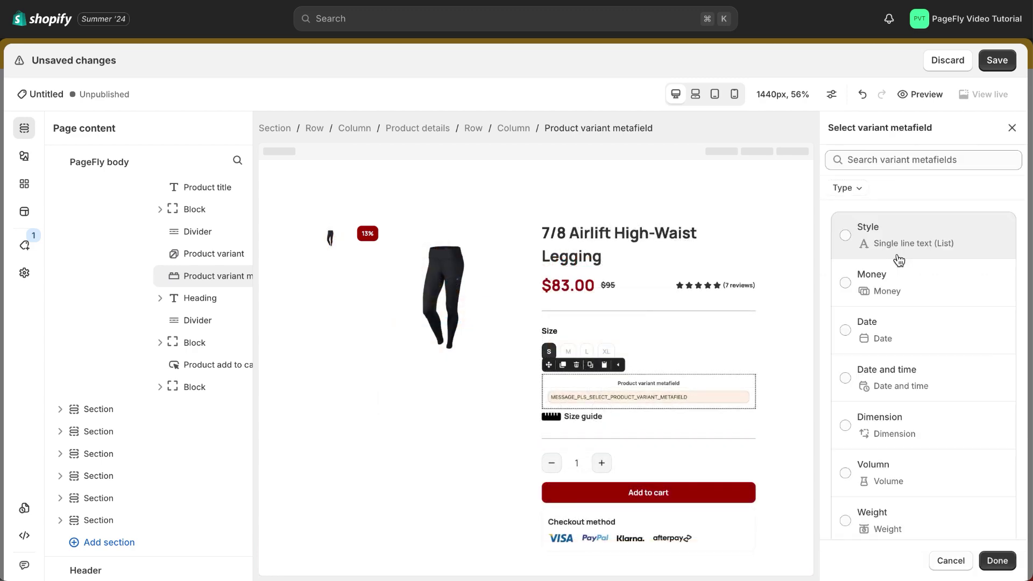
{"action": "left_click", "coordinate": [898, 259]}
{"action": "left_click", "coordinate": [996, 560]}
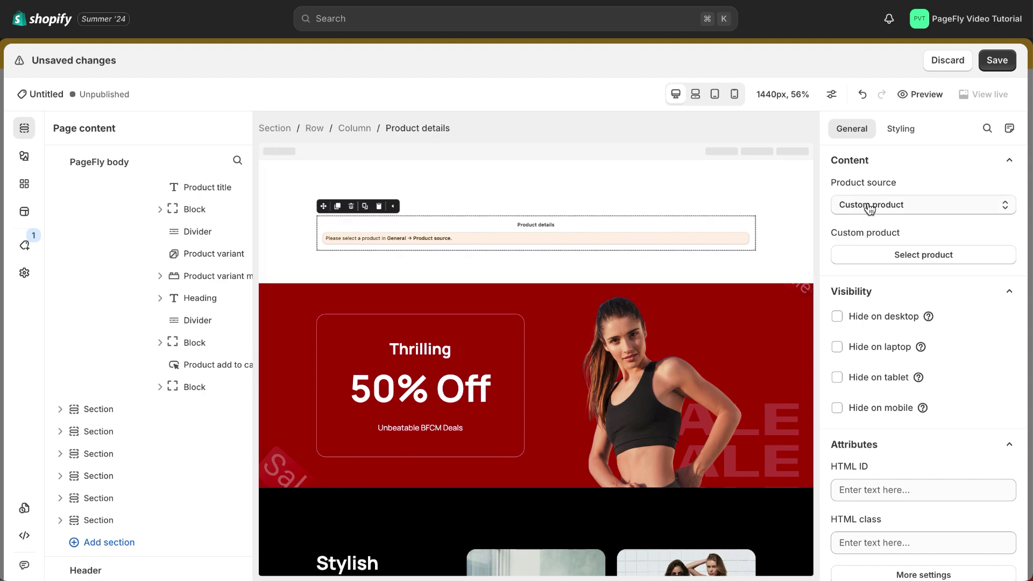
Set Product details to a custom product, the 7/8 Airlift High-Waist Legging.
{"action": "left_click", "coordinate": [870, 254]}
{"action": "left_click", "coordinate": [690, 169]}
{"action": "type", "text": "legging"}
{"action": "left_click", "coordinate": [595, 226]}
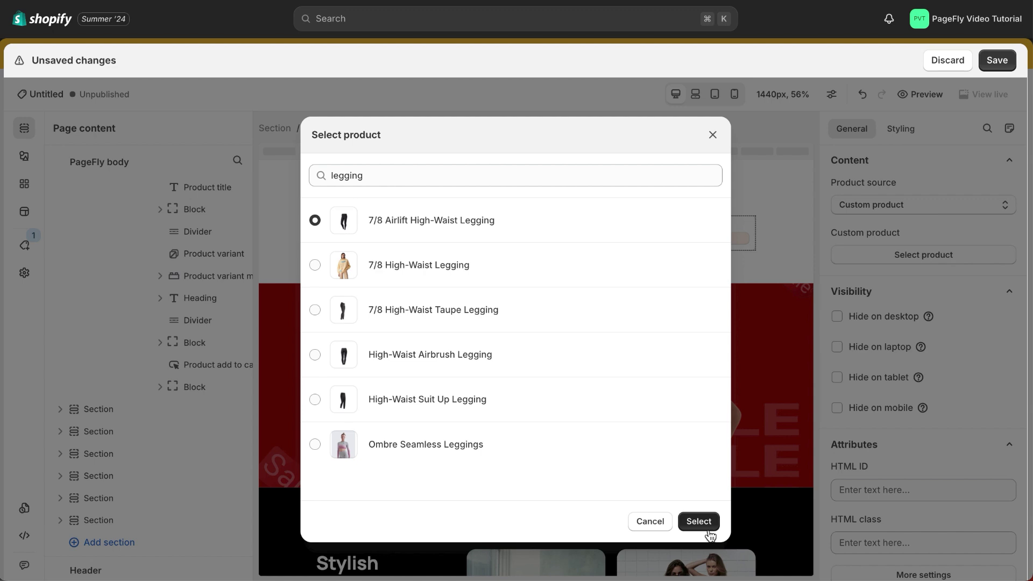
{"action": "left_click", "coordinate": [706, 527]}
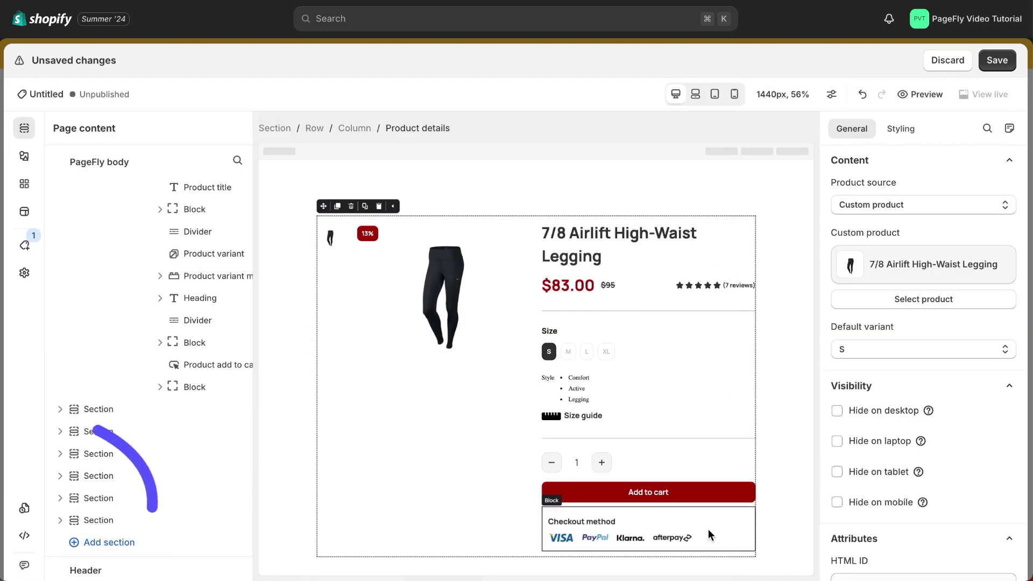